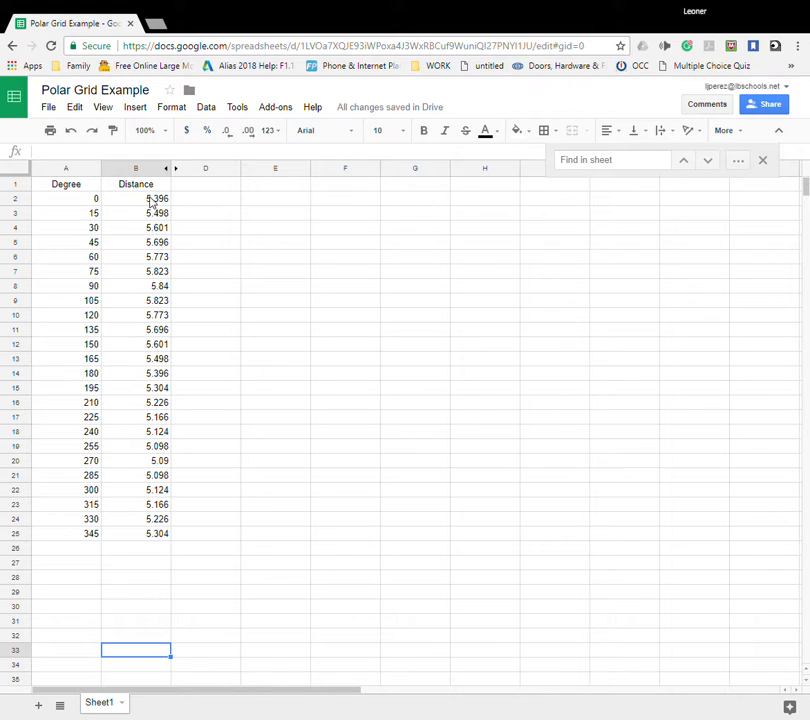
# Step: Insert a chart based on the Distance column, cells B1:B25
pyautogui.moveTo(149, 190); pyautogui.dragTo(160, 538)
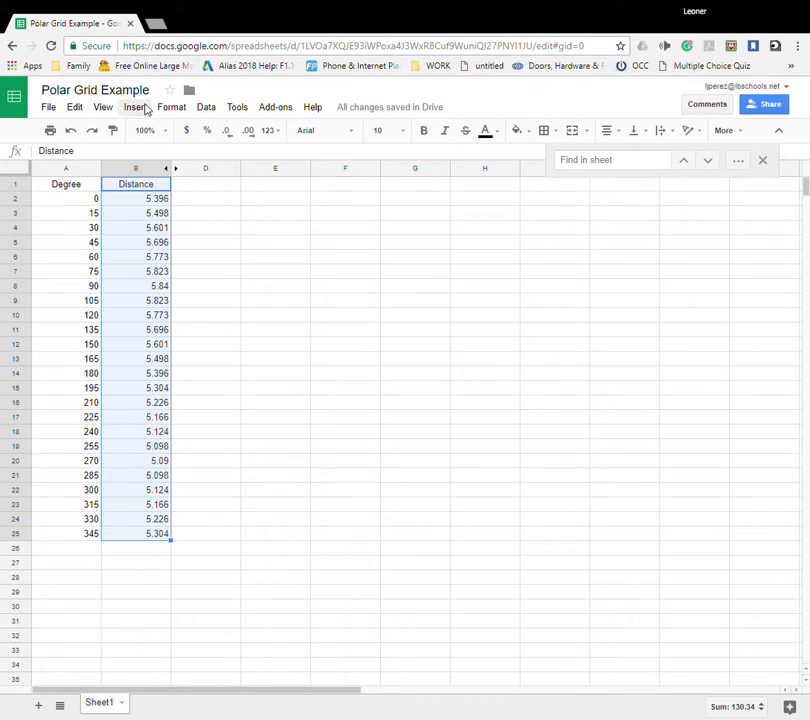
pyautogui.click(139, 108)
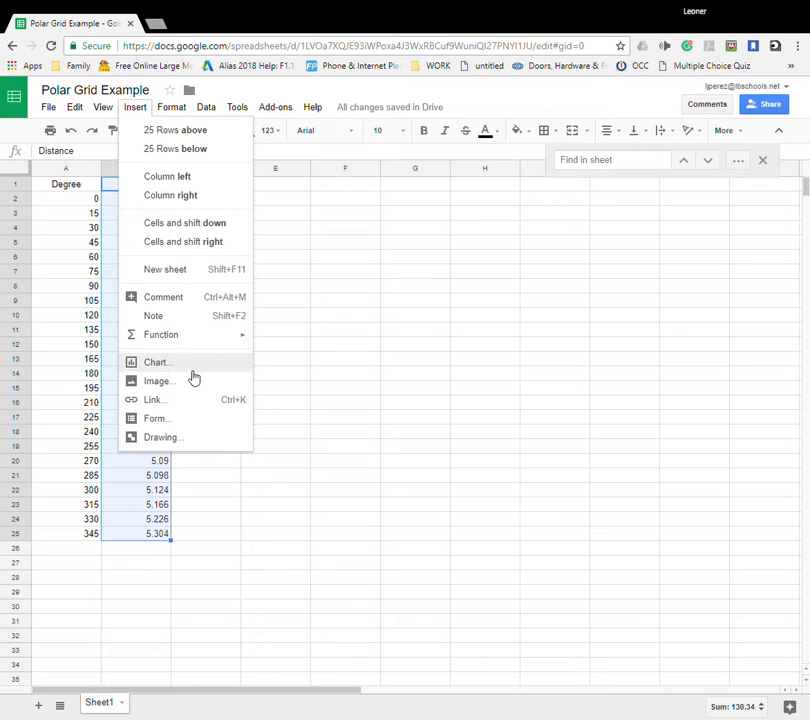
pyautogui.click(156, 362)
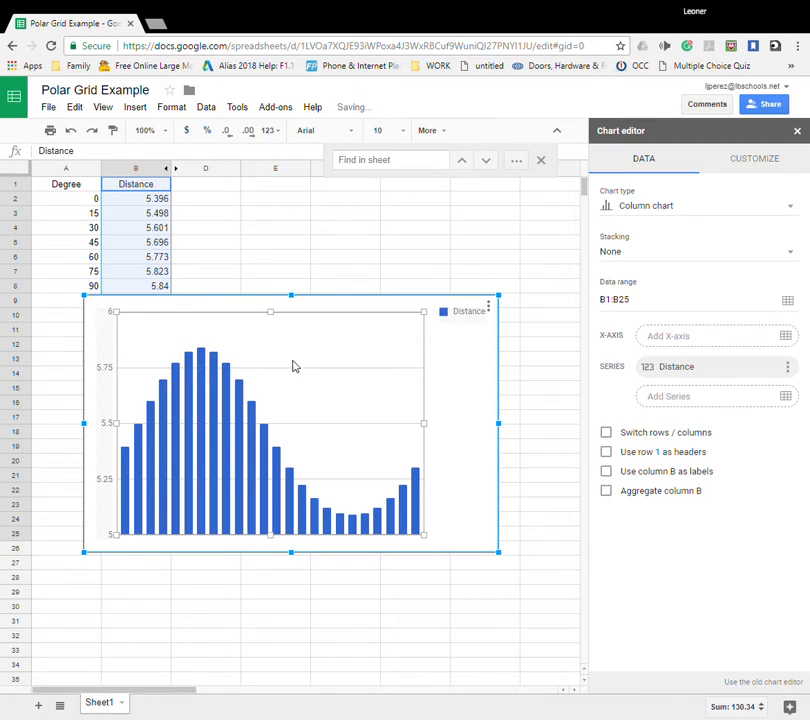
# Step: Change the chart type to a radar chart and move the chart beside the Distance data so it no longer covers the table
pyautogui.click(639, 212)
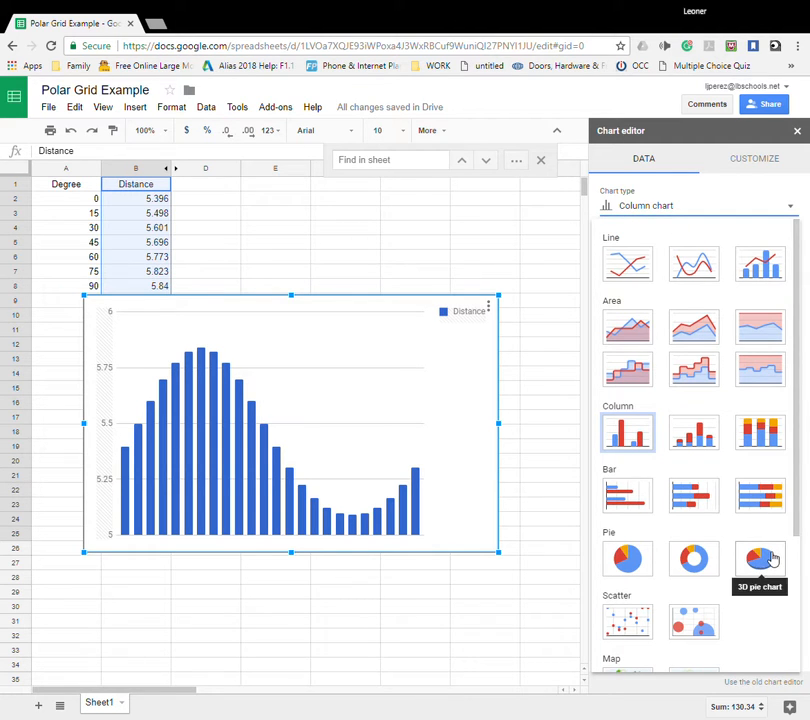
pyautogui.scroll(-1, 770, 602)
pyautogui.scroll(1, 756, 593)
pyautogui.scroll(-3, 767, 604)
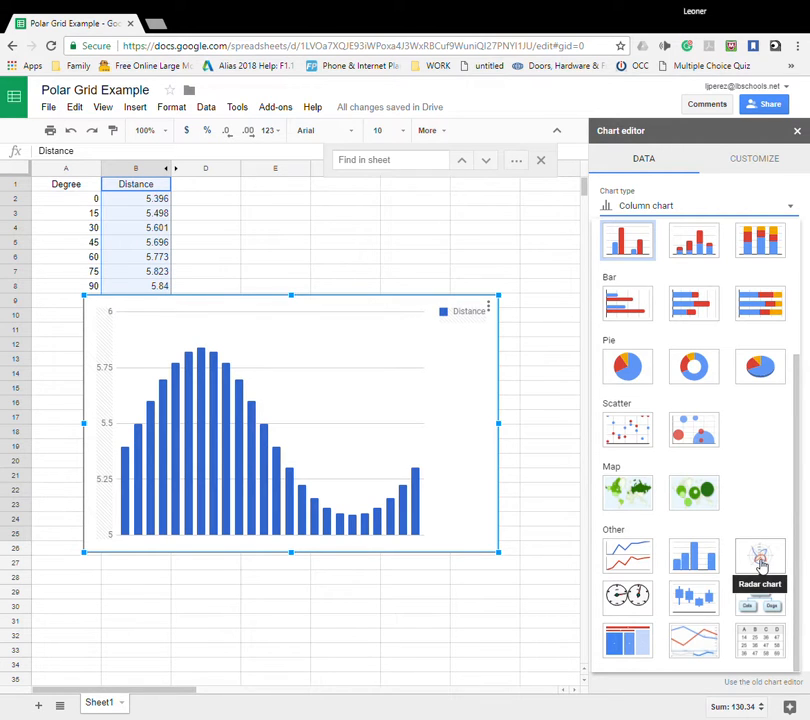
pyautogui.click(760, 566)
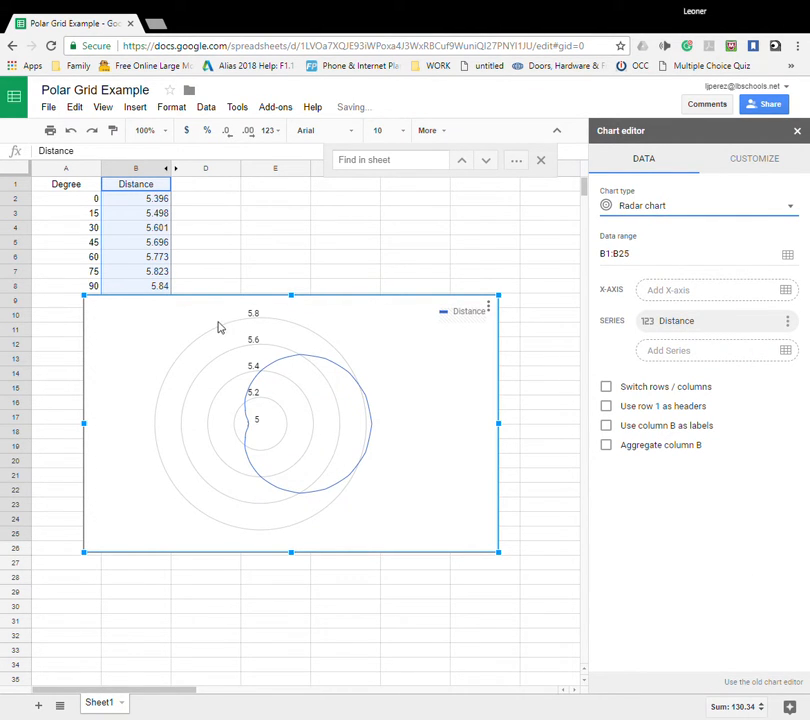
pyautogui.moveTo(219, 327); pyautogui.dragTo(318, 248)
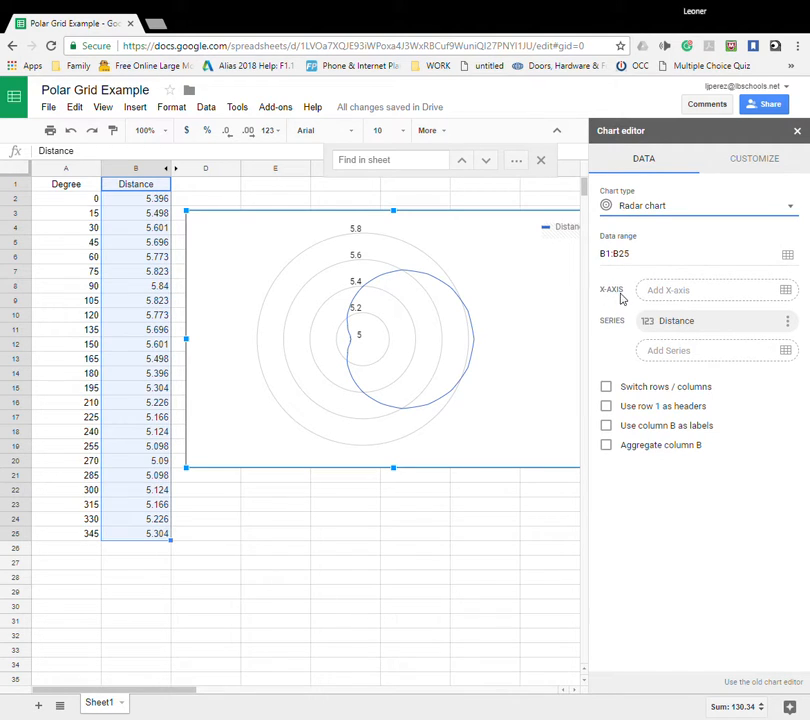
# Step: Set the radar chart's x-axis to the Degree column, range A1:A25
pyautogui.click(786, 291)
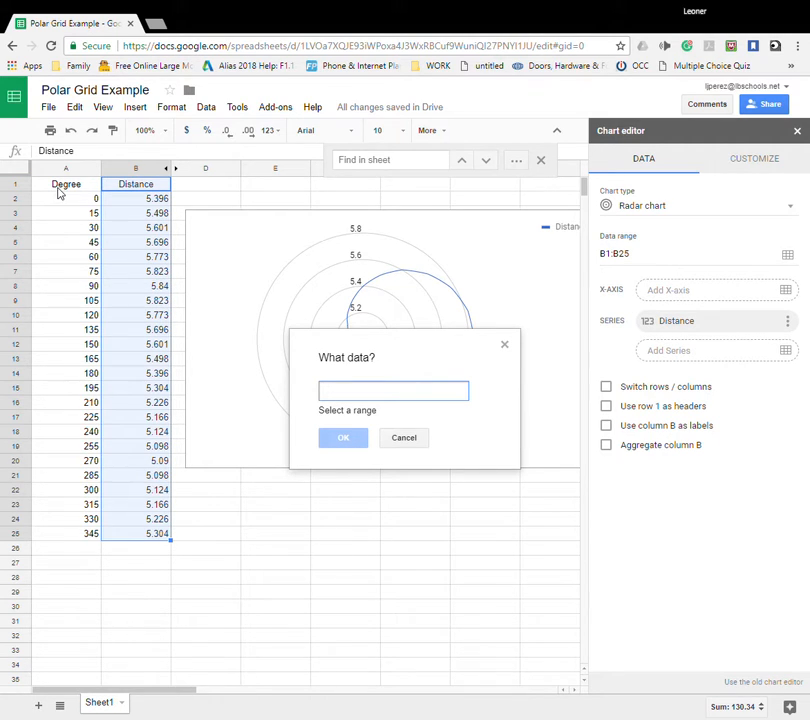
pyautogui.moveTo(66, 186); pyautogui.dragTo(78, 537)
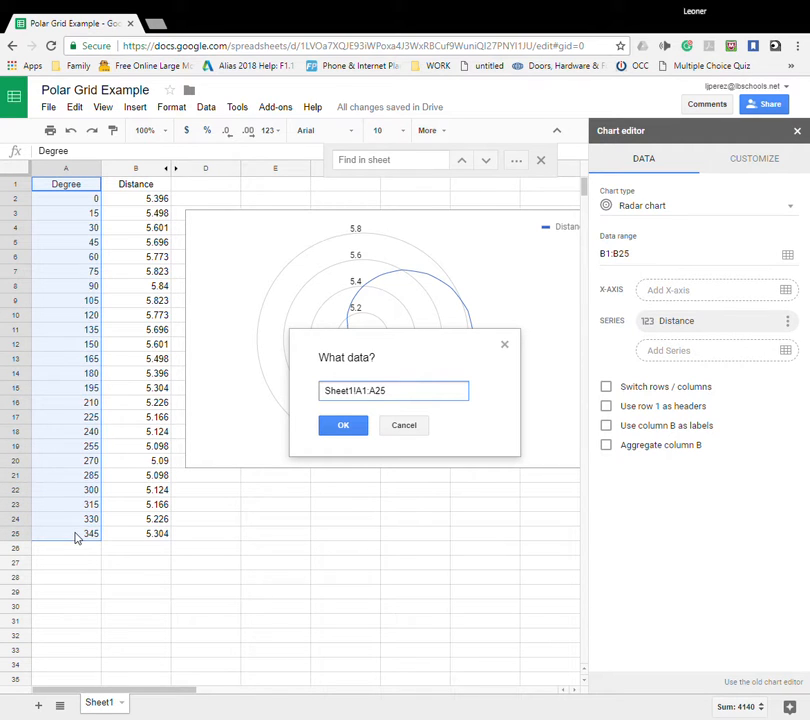
pyautogui.click(341, 424)
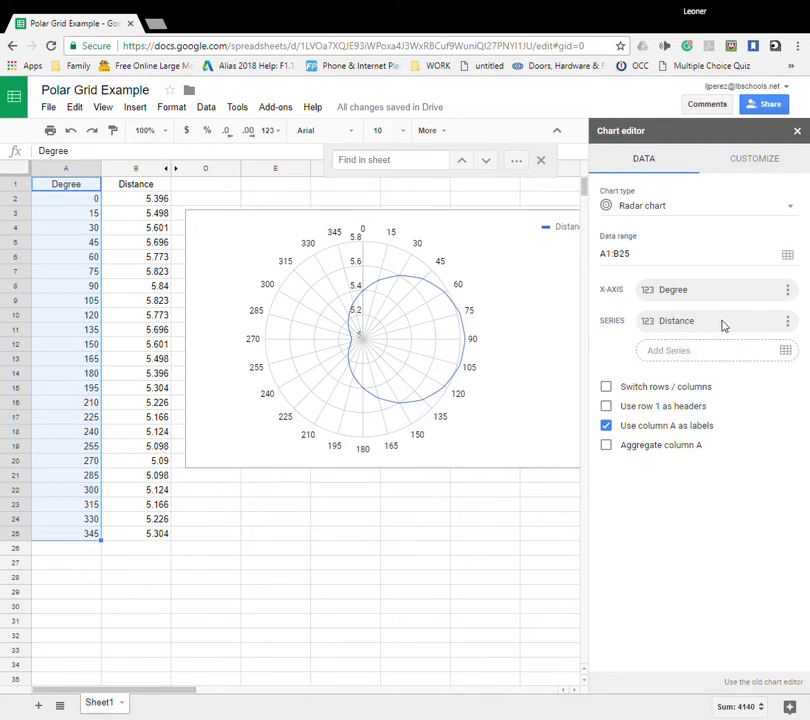
# Step: Give the chart the title "Degrees vs Distance" and center it
pyautogui.click(762, 160)
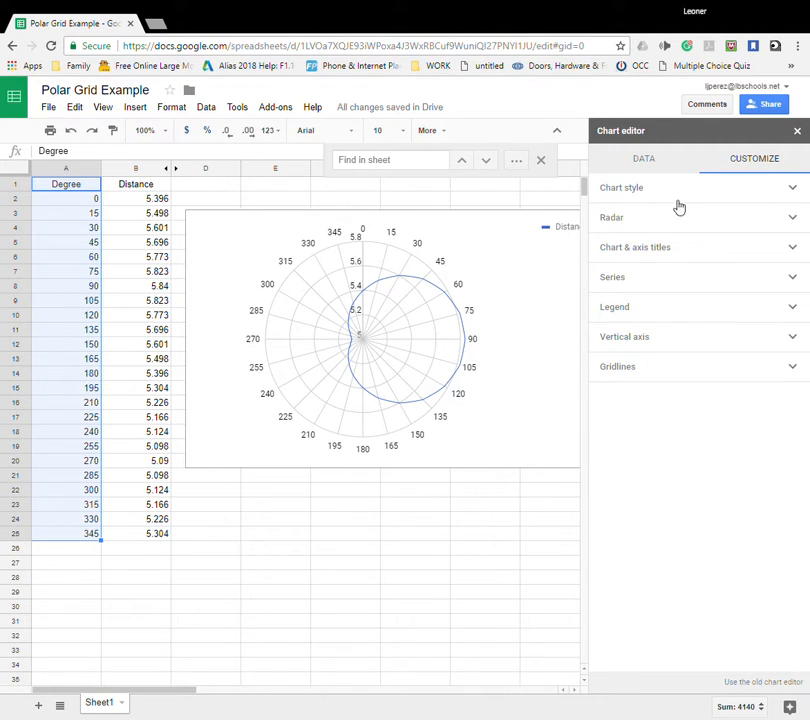
pyautogui.click(631, 195)
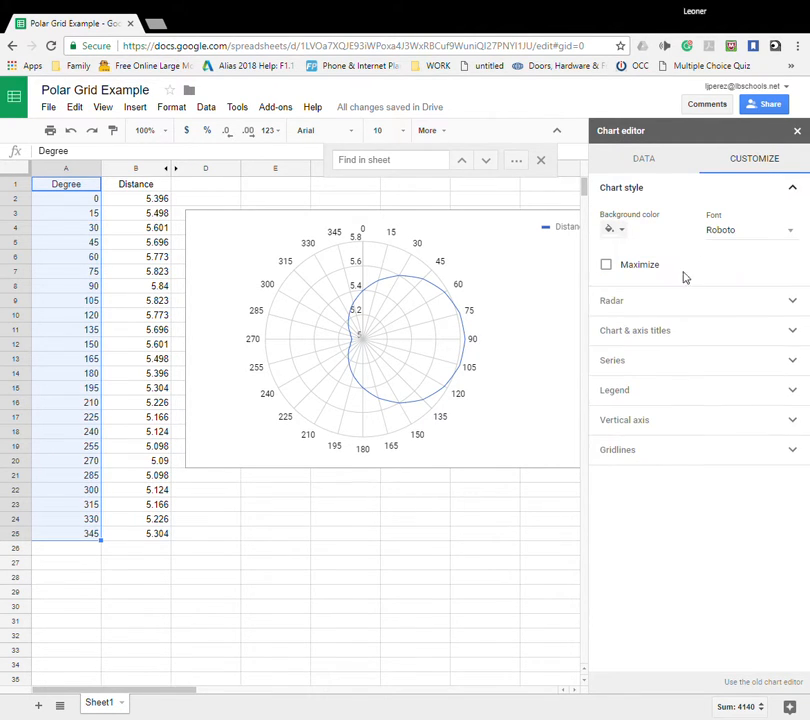
pyautogui.click(617, 306)
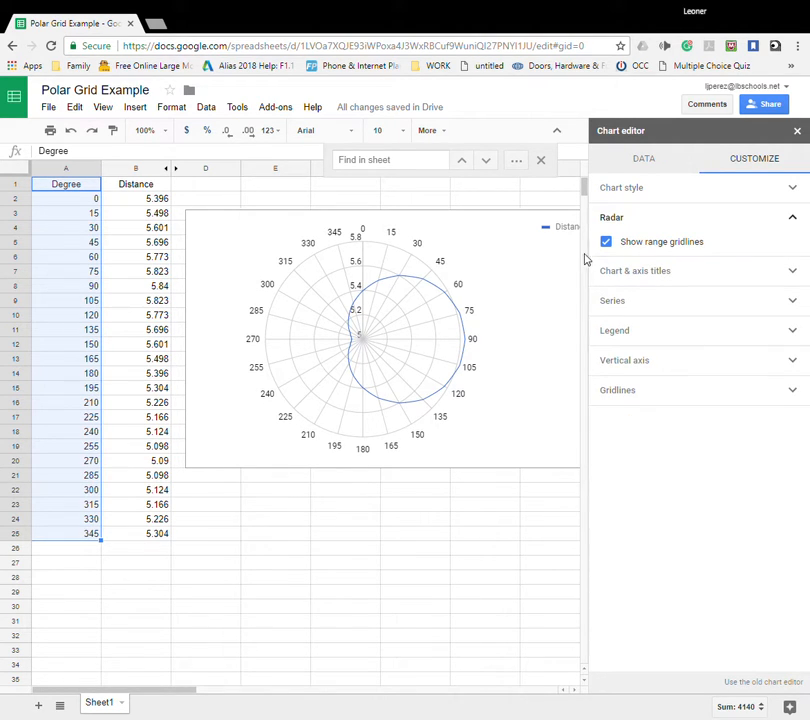
pyautogui.click(631, 272)
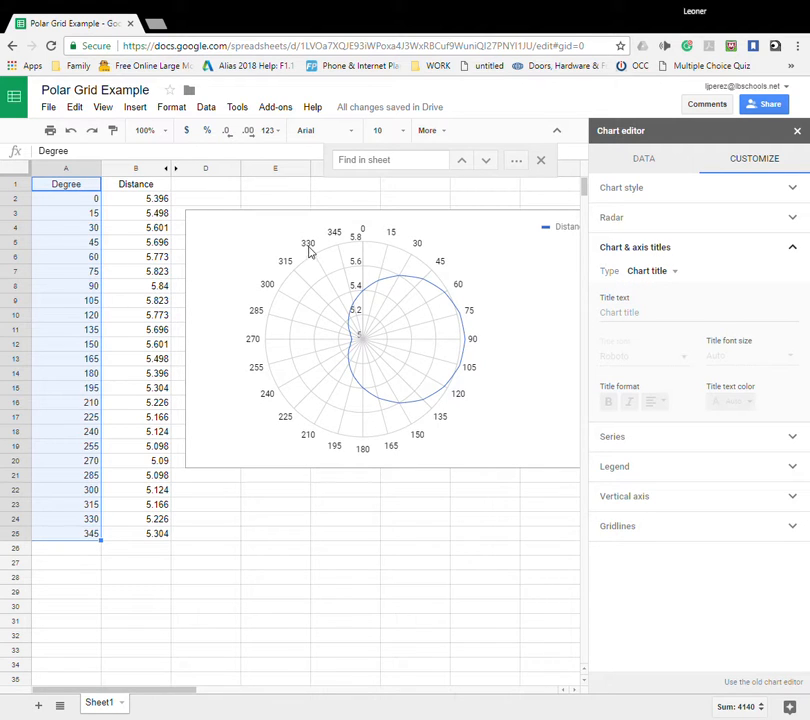
pyautogui.click(629, 318)
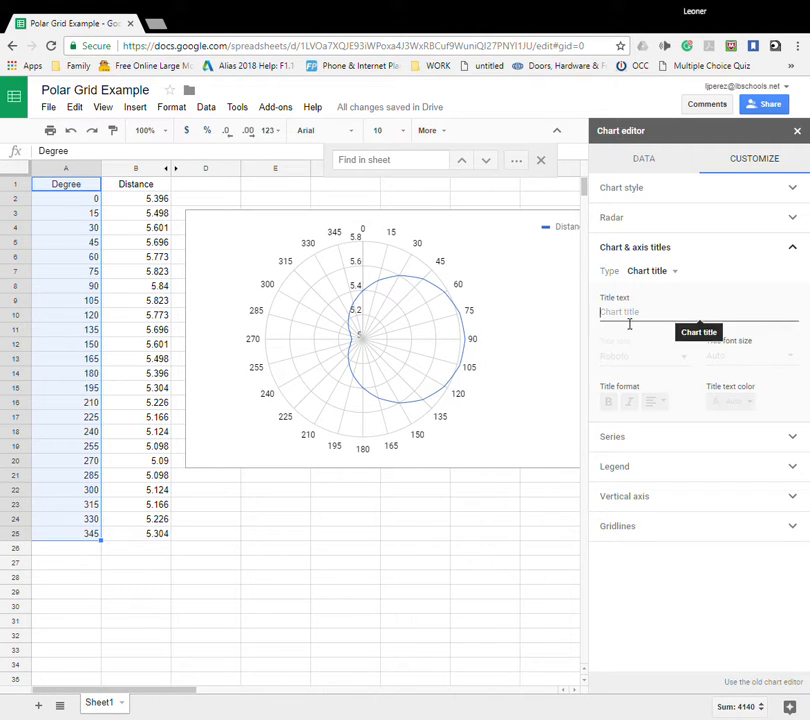
pyautogui.write('Degrees vs Distance')
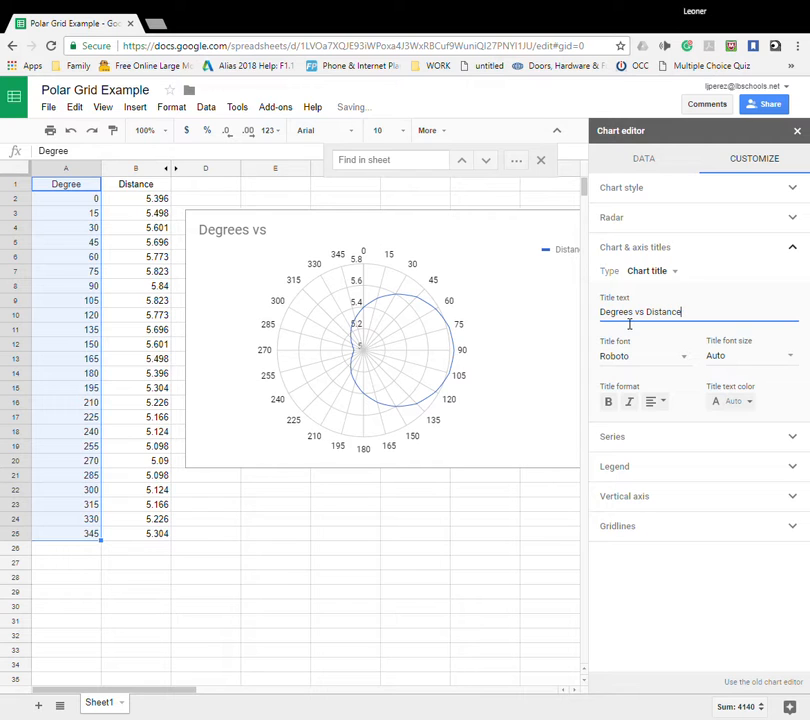
pyautogui.click(661, 401)
pyautogui.click(675, 423)
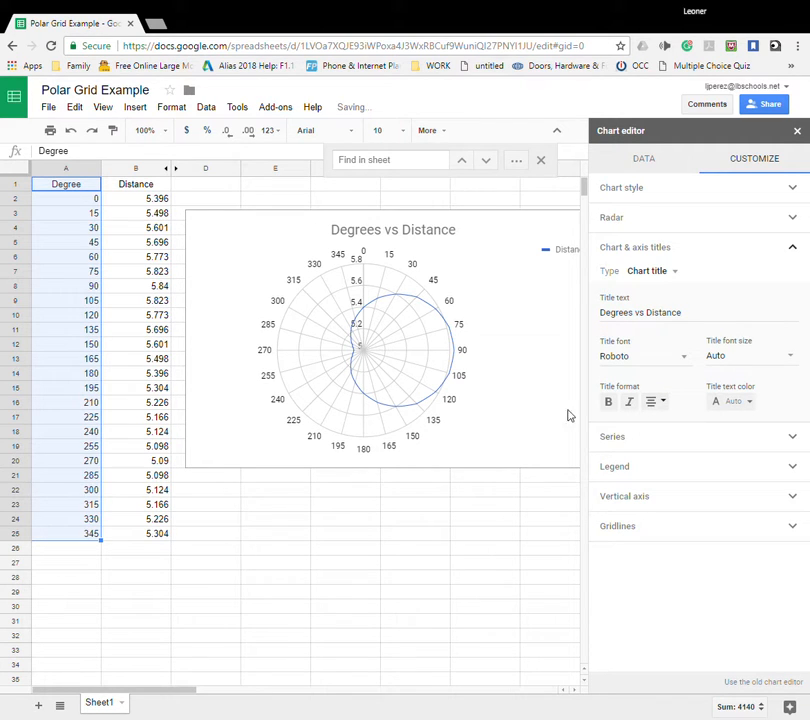
# Step: Set the point size of the Distance series to 2px
pyautogui.click(623, 437)
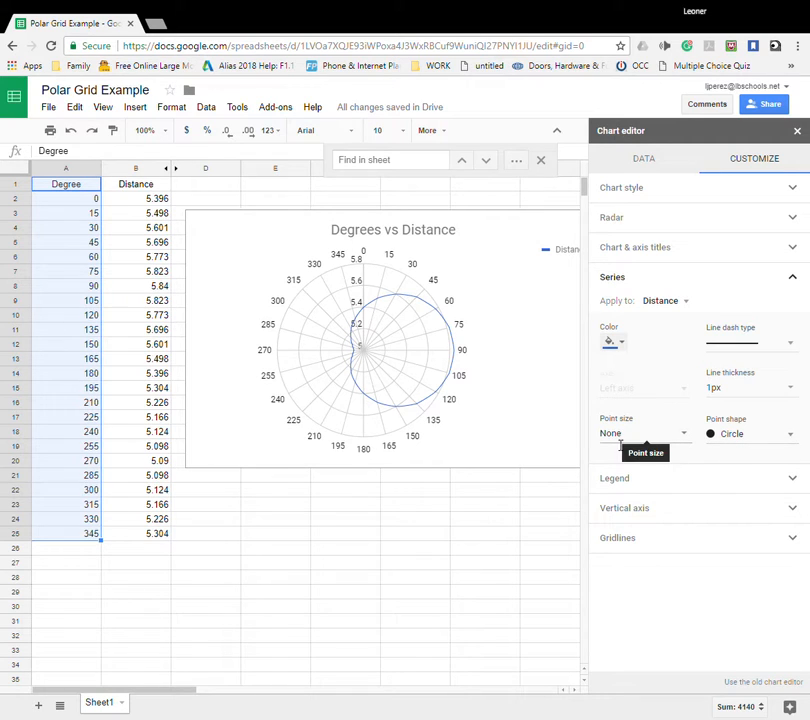
pyautogui.click(621, 444)
pyautogui.click(653, 475)
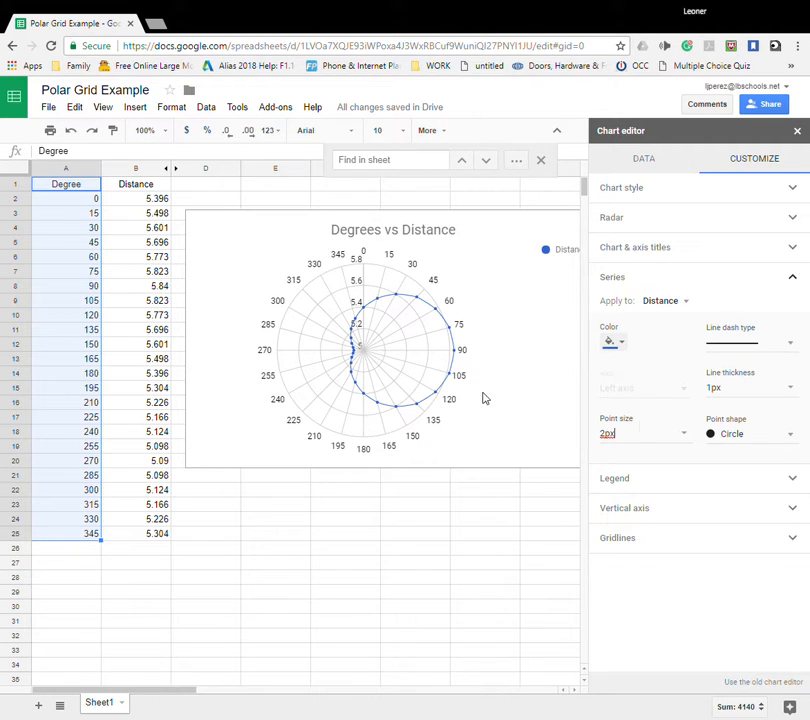
# Step: Try the Star point shape on the Distance series and set it back to Circle
pyautogui.click(718, 438)
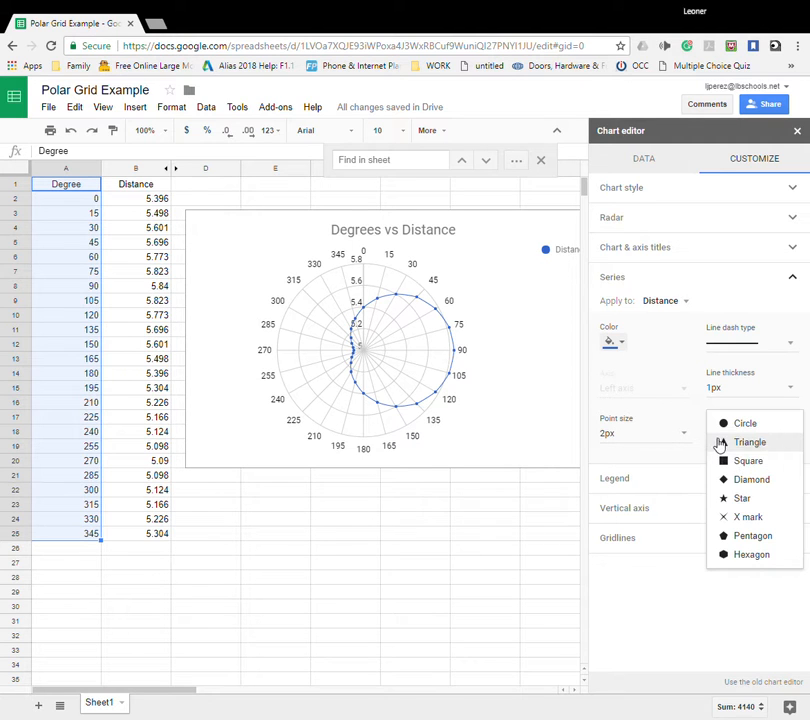
pyautogui.click(740, 506)
pyautogui.click(720, 446)
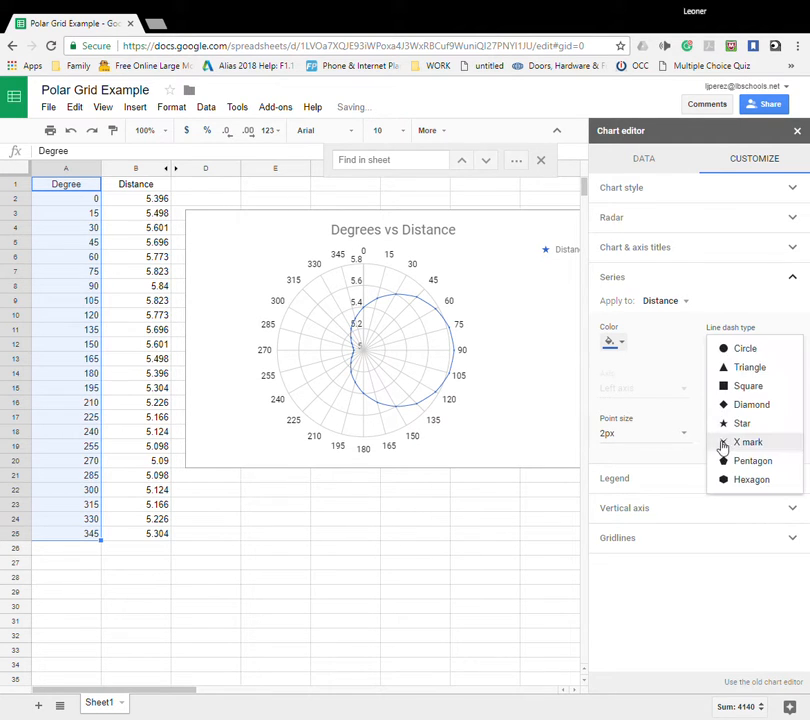
pyautogui.click(741, 350)
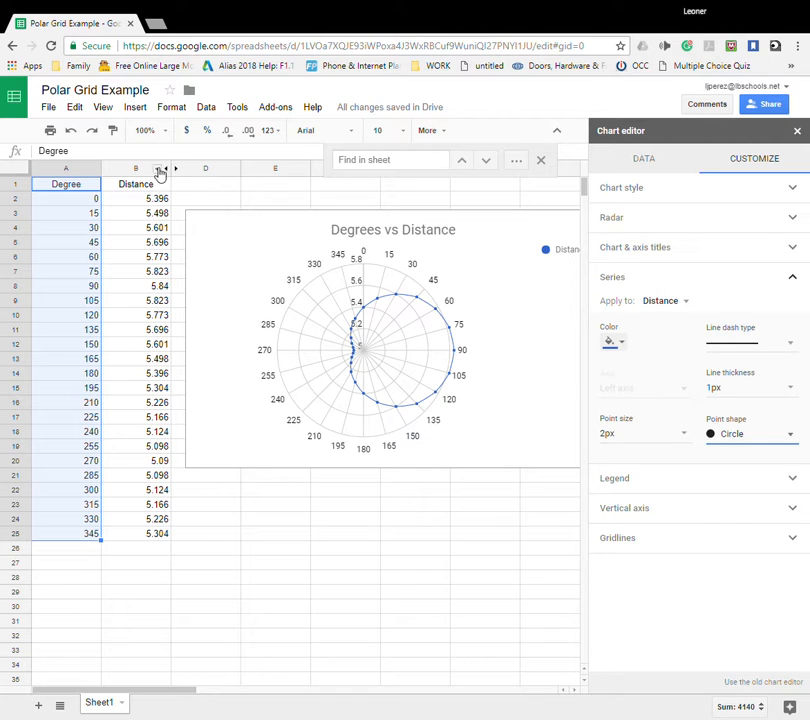
pyautogui.click(627, 487)
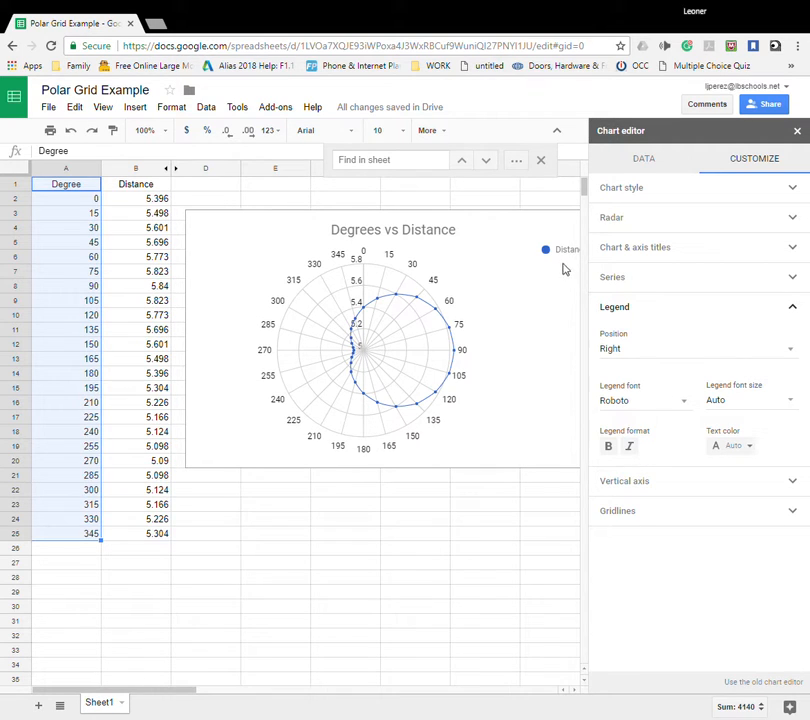
pyautogui.click(636, 483)
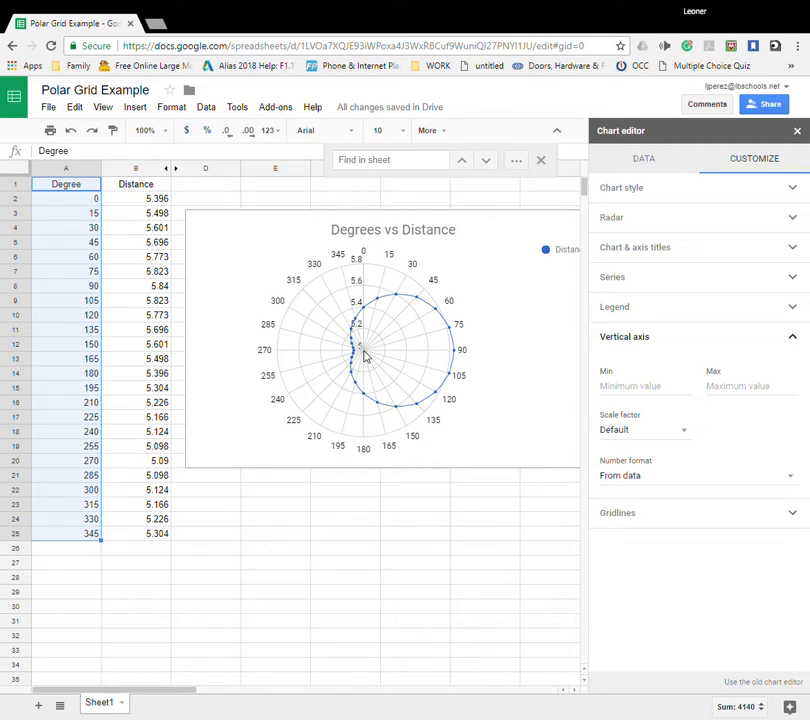
# Step: Label cell B27 "min" and calculate the minimum distance of B2:B25 with the MIN function in B28
pyautogui.click(150, 567)
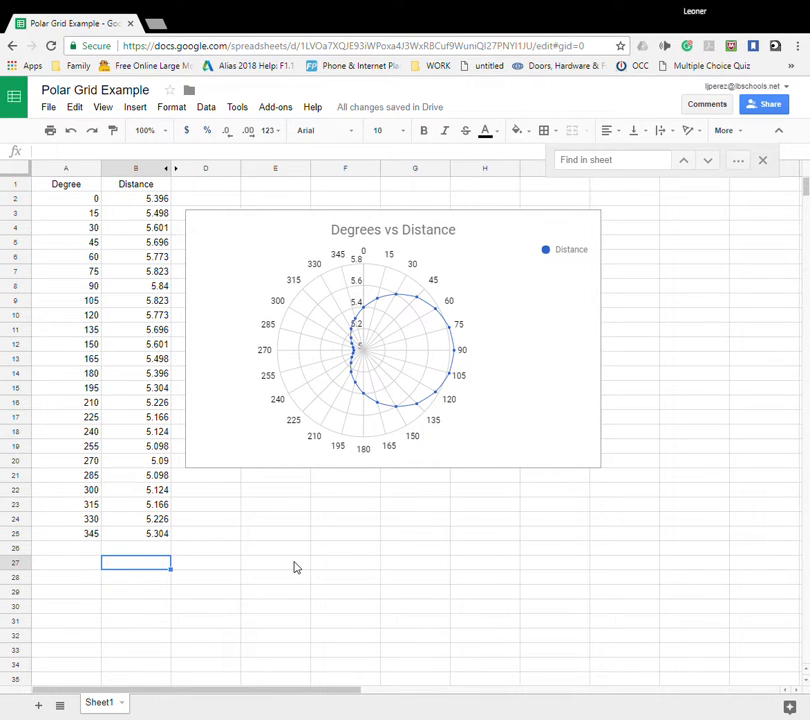
pyautogui.write('min')
pyautogui.press('Return')
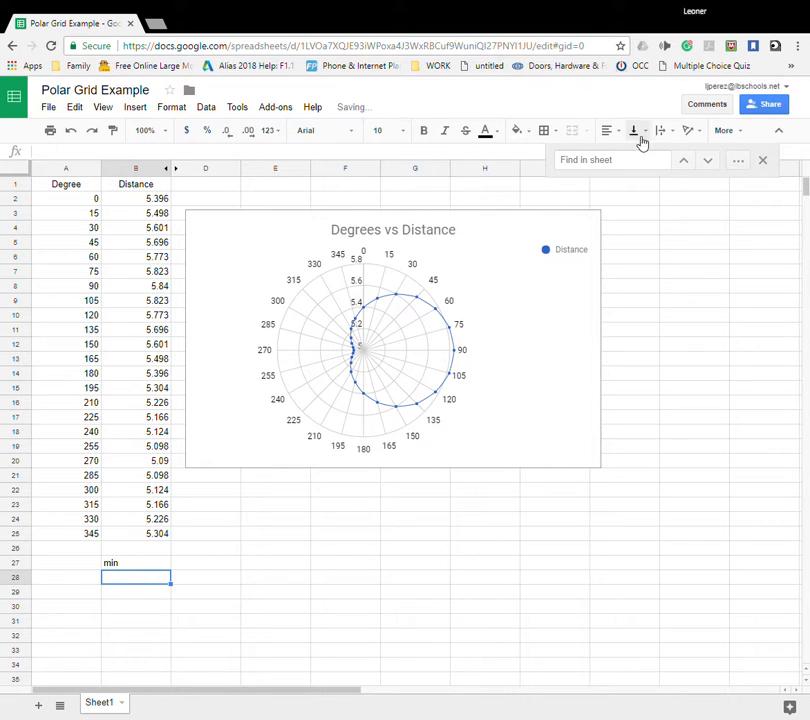
pyautogui.click(727, 131)
pyautogui.click(727, 158)
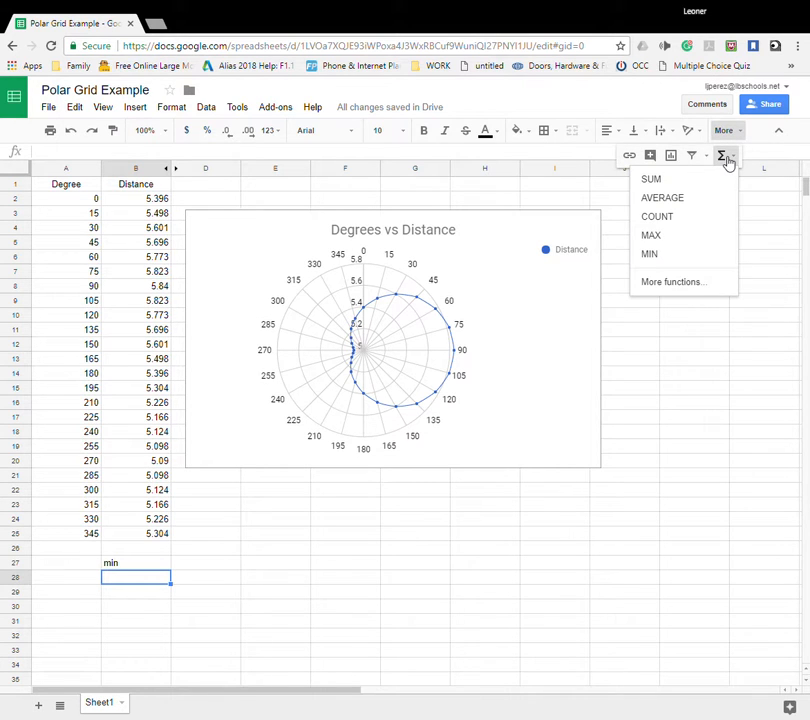
pyautogui.click(666, 256)
pyautogui.moveTo(157, 204); pyautogui.dragTo(163, 540)
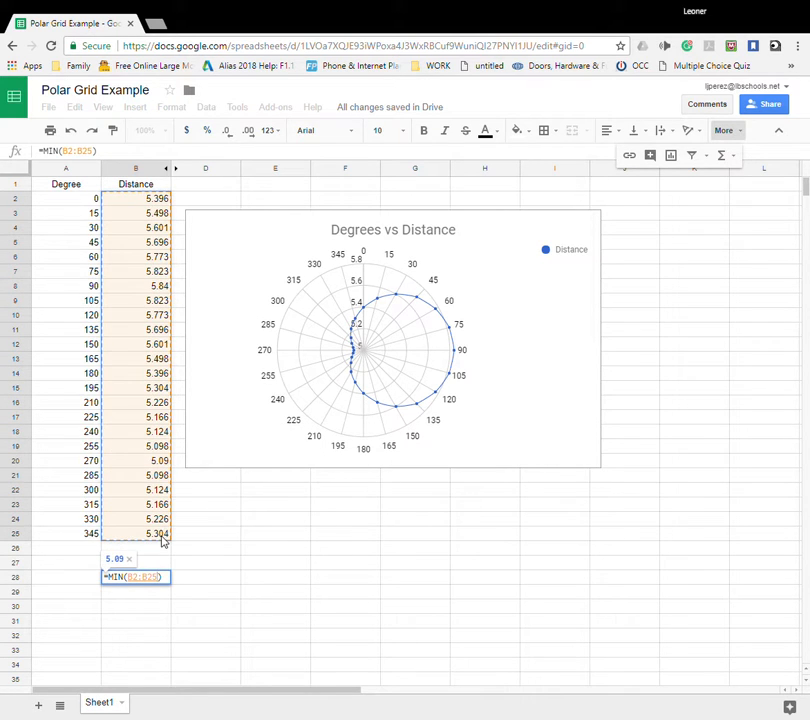
pyautogui.press('Return')
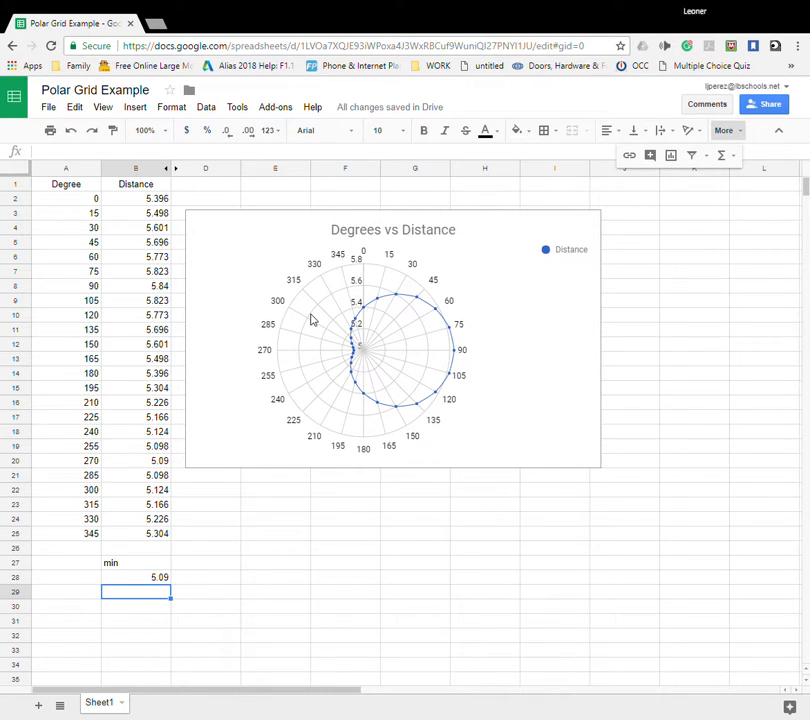
# Step: Label cell B29 "max" and calculate the maximum of the Distance column with the MAX function in B30
pyautogui.write('max')
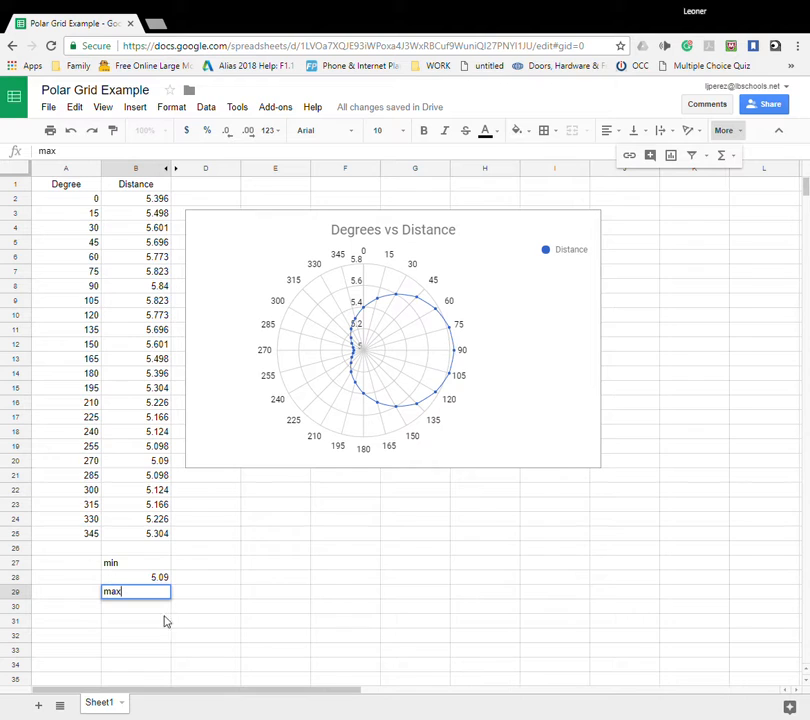
pyautogui.press('Return')
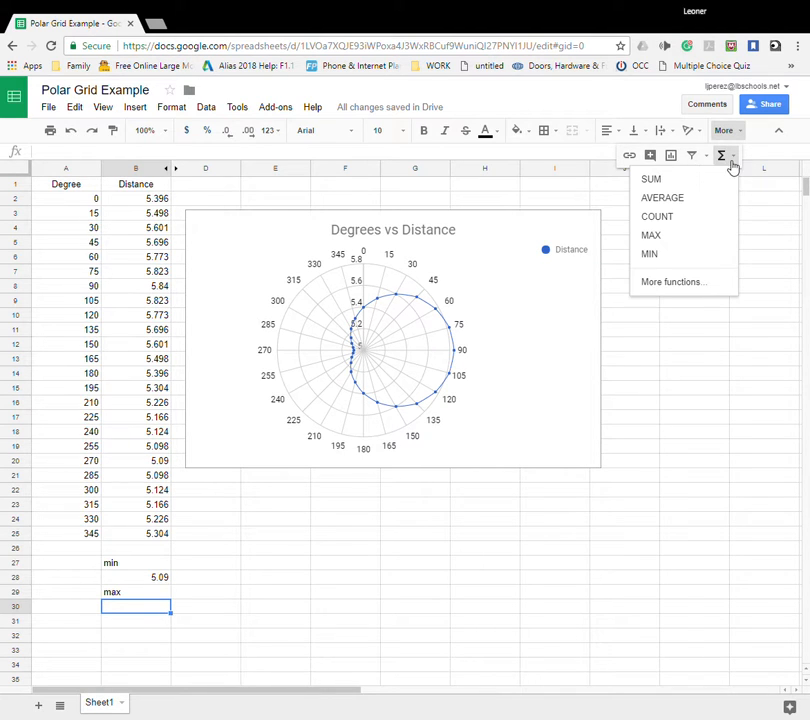
pyautogui.click(662, 238)
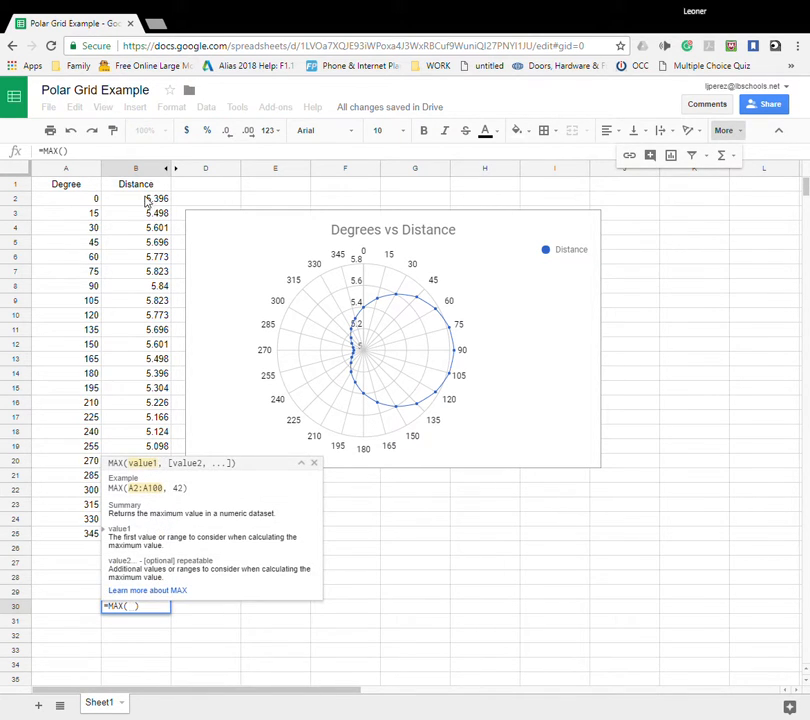
pyautogui.moveTo(145, 186); pyautogui.dragTo(150, 542)
pyautogui.press('Return')
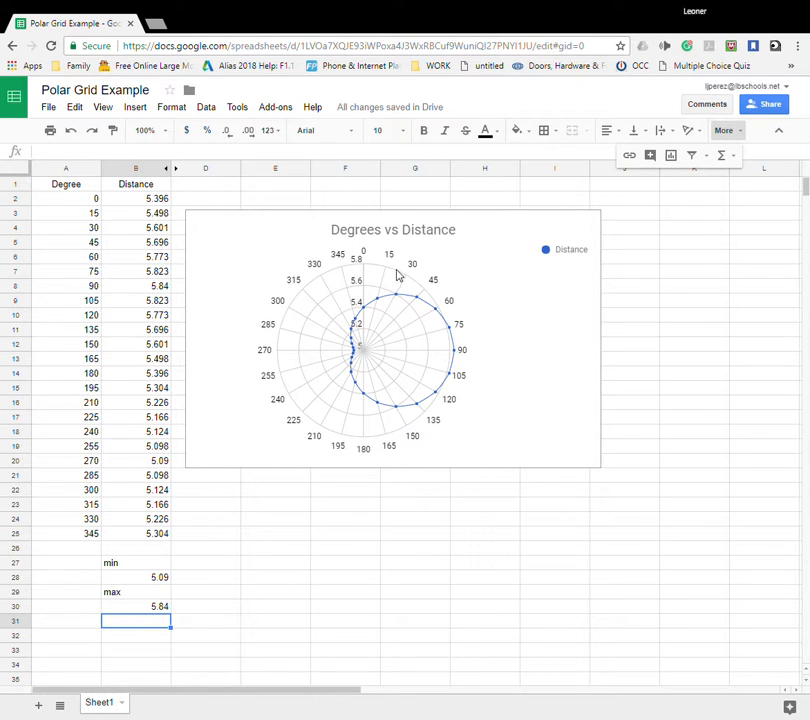
# Step: Set the radar chart's vertical axis minimum to 5 and its maximum to 5.9
pyautogui.doubleClick(422, 362)
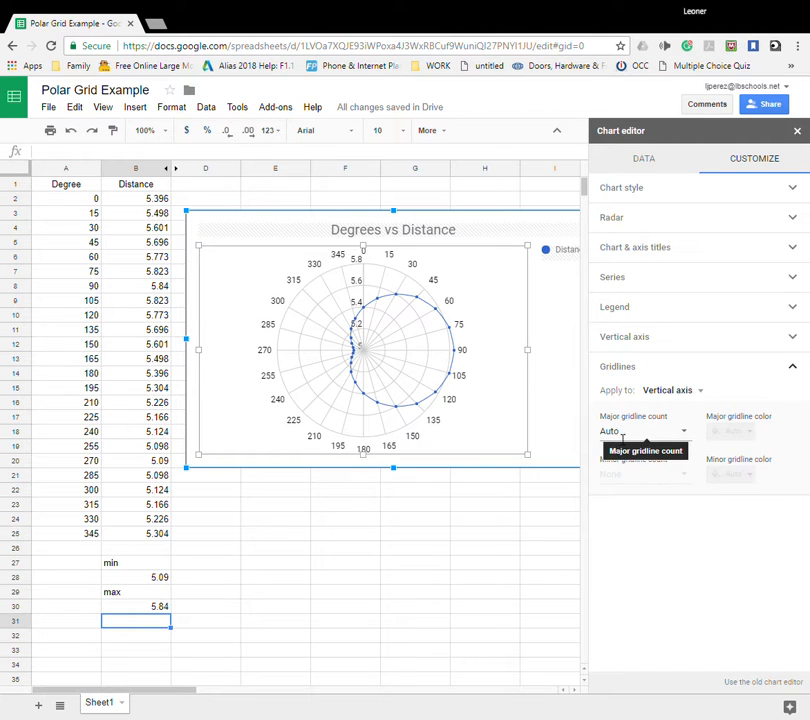
pyautogui.click(684, 336)
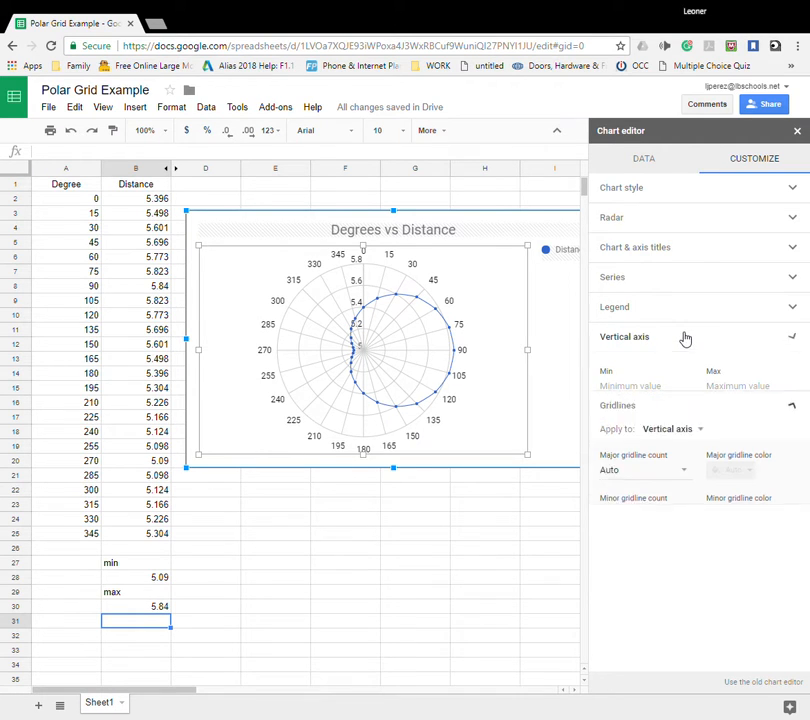
pyautogui.click(657, 394)
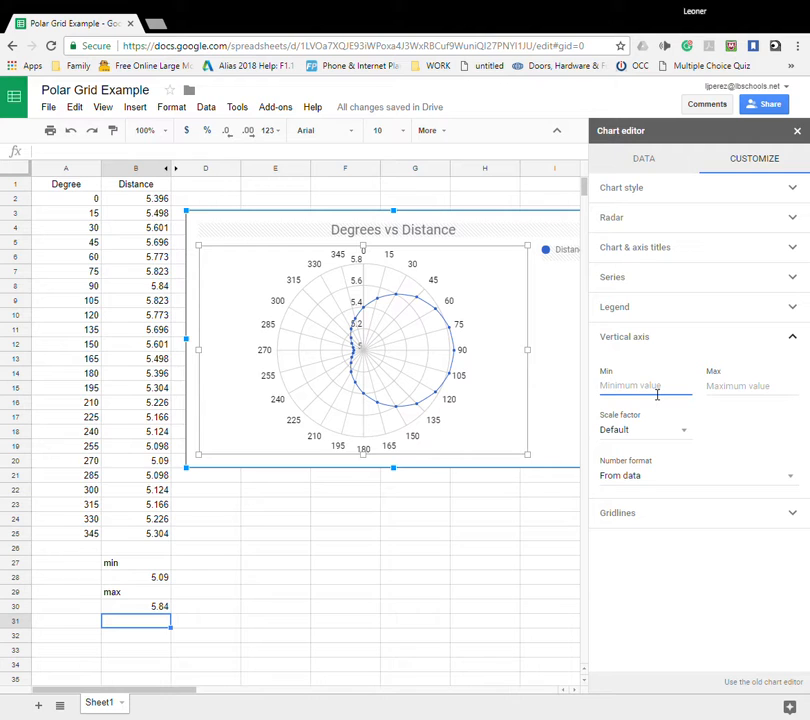
pyautogui.write('5')
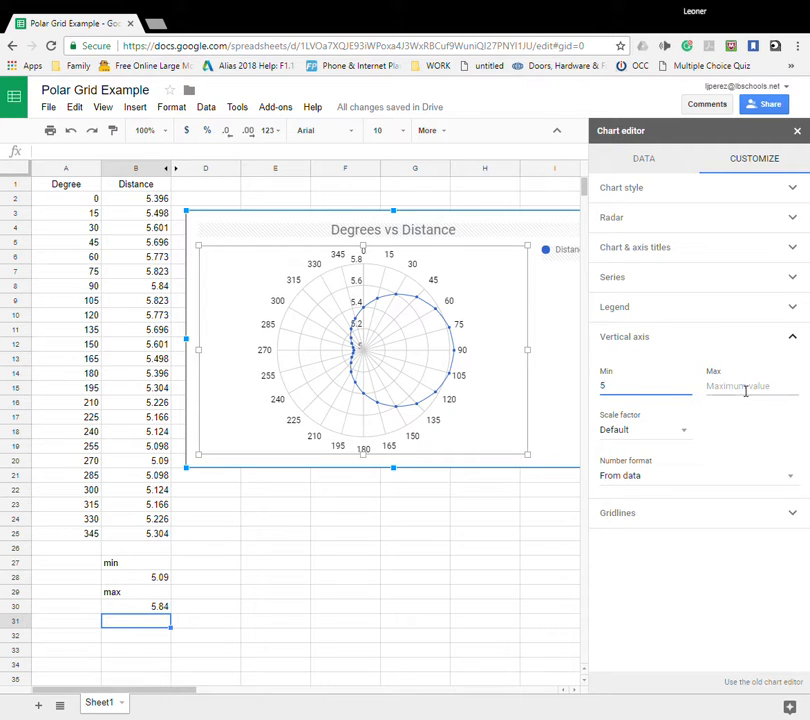
pyautogui.click(694, 388)
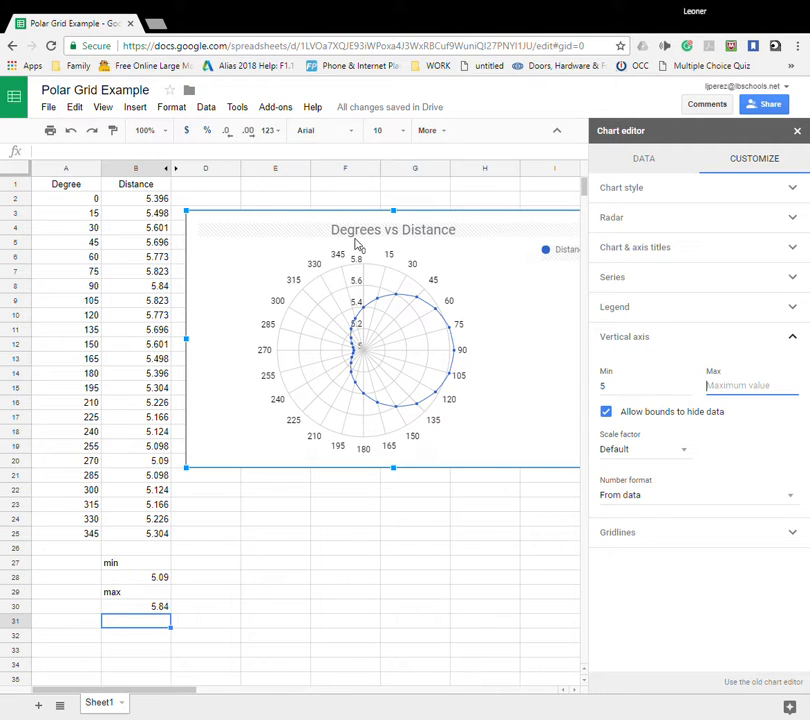
pyautogui.write('5.9')
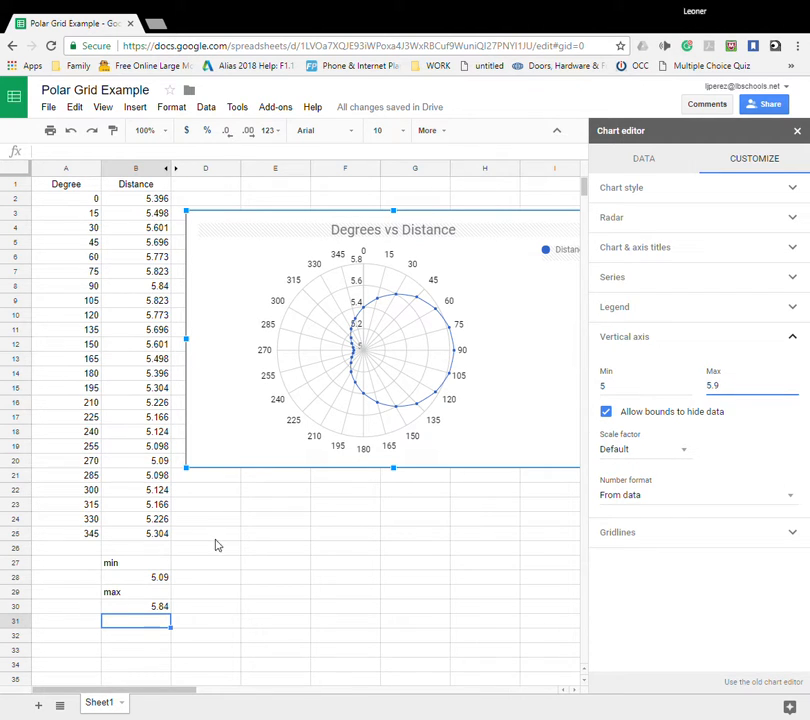
# Step: Change the maximum of the chart's vertical axis to 6
pyautogui.click(642, 386)
pyautogui.press('Tab')
pyautogui.write('6')
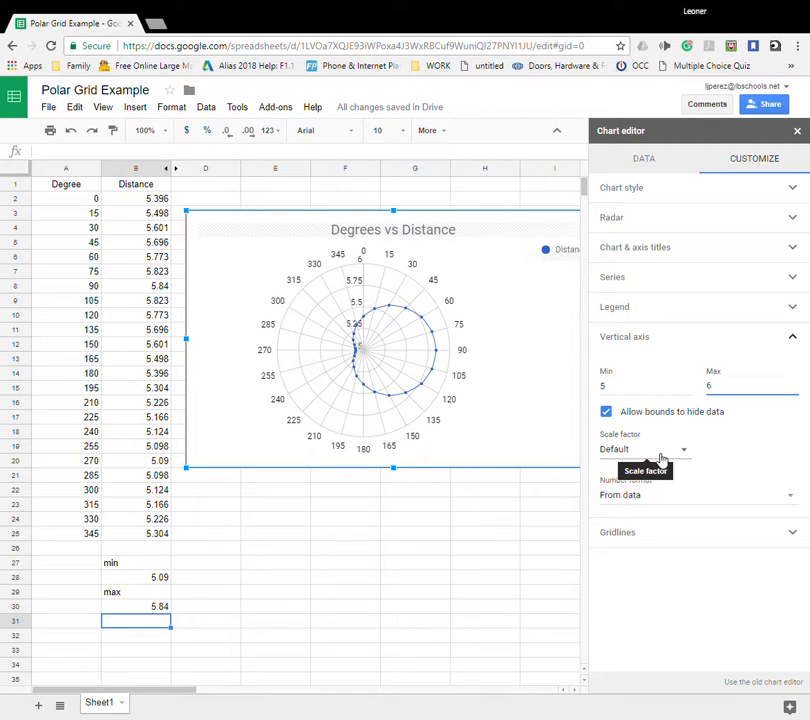
# Step: Review the vertical axis scale factor options and the gridline settings, and close the chart editor
pyautogui.click(629, 452)
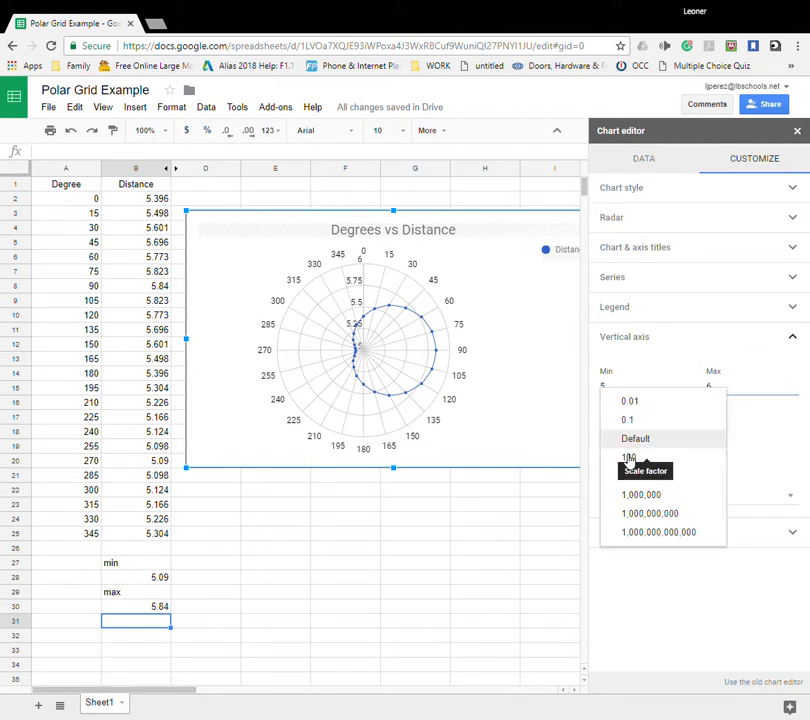
pyautogui.click(749, 564)
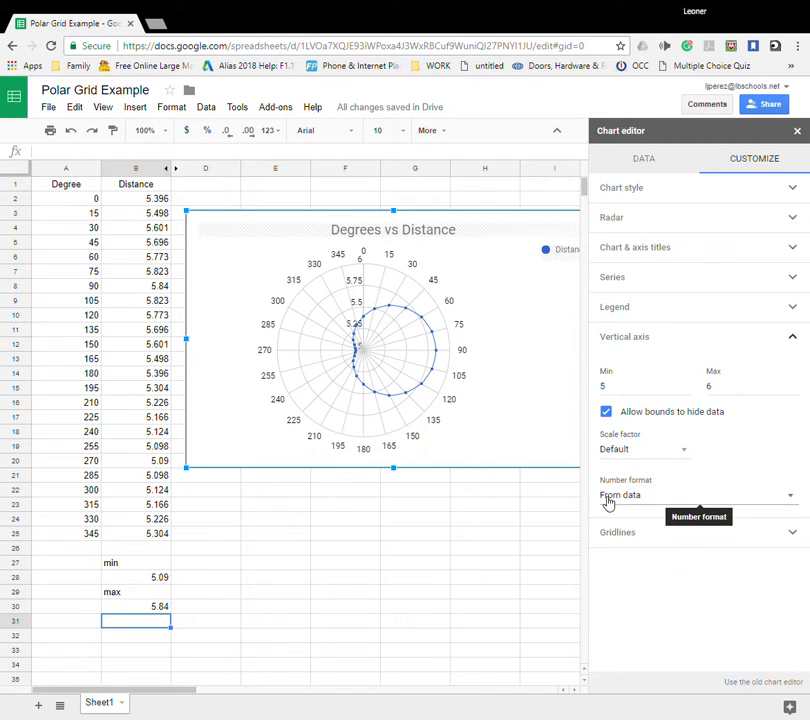
pyautogui.click(607, 533)
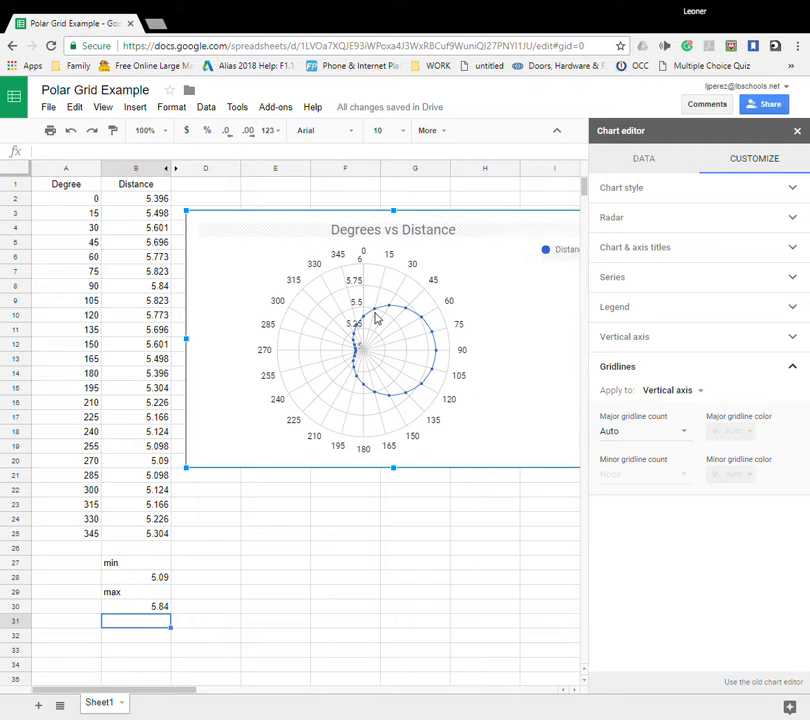
pyautogui.click(798, 131)
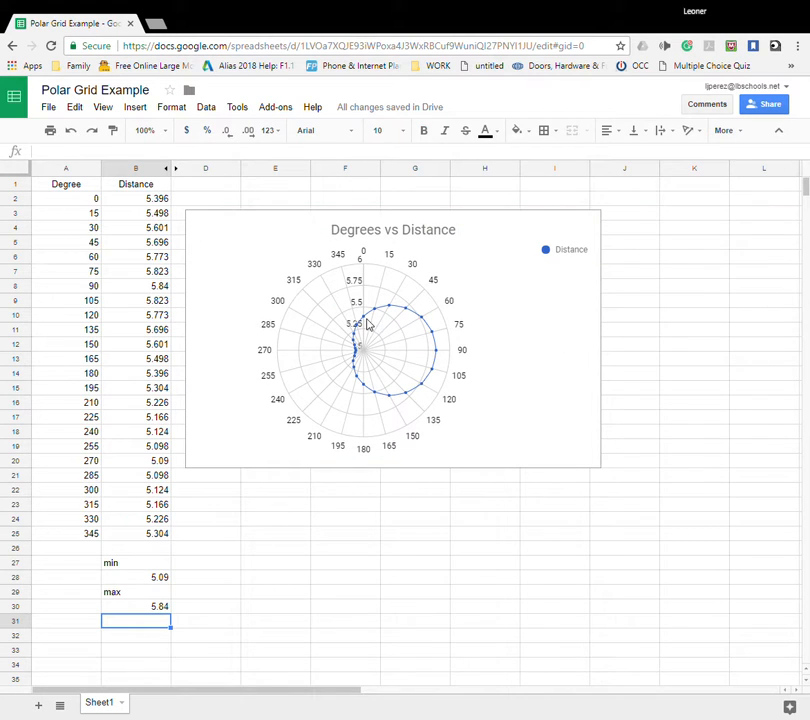
# Step: Enlarge the radar chart so its width reaches into column K, and move it up to start at row 2
pyautogui.click(599, 465)
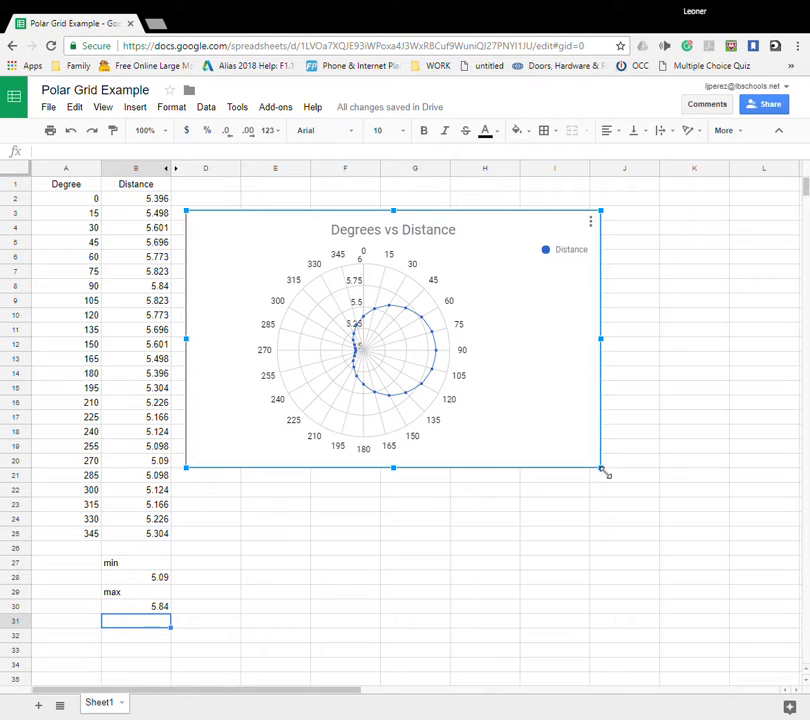
pyautogui.moveTo(601, 468); pyautogui.dragTo(721, 543)
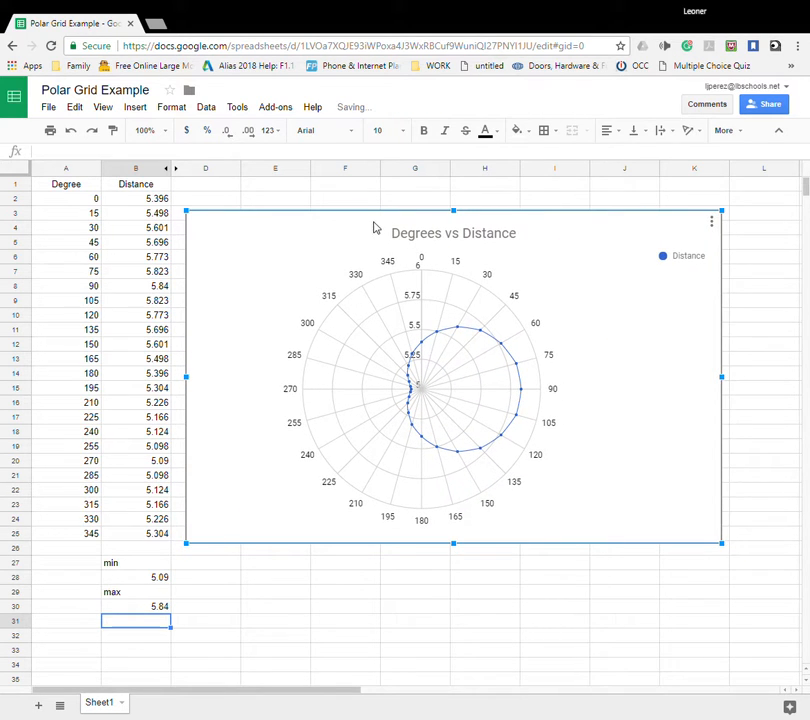
pyautogui.moveTo(374, 226); pyautogui.dragTo(376, 206)
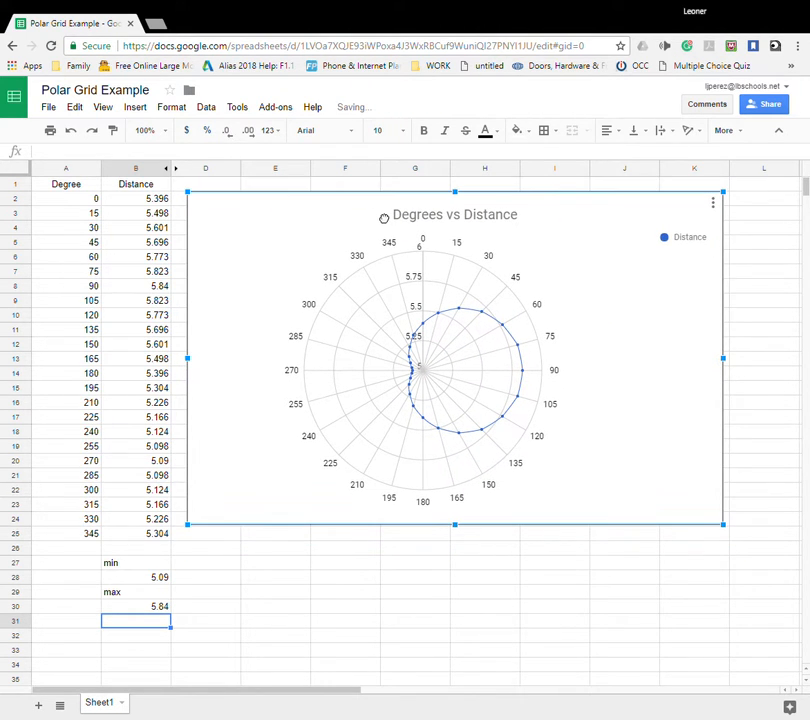
# Step: Examine the plotted Distance points at 30 and 60 degrees on the enlarged chart, and deselect the chart
pyautogui.doubleClick(592, 300)
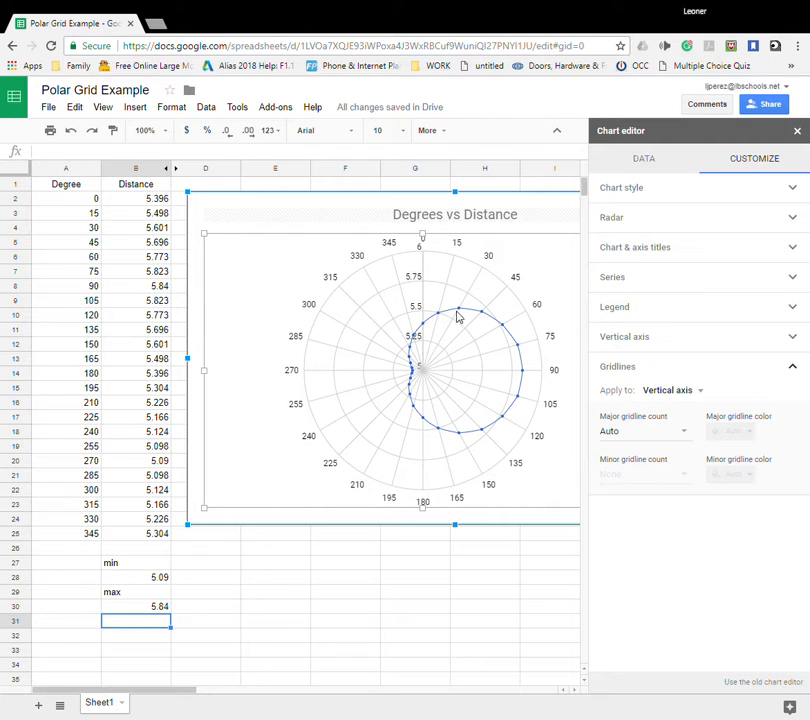
pyautogui.moveTo(461, 315)
pyautogui.moveTo(502, 331)
pyautogui.click(519, 535)
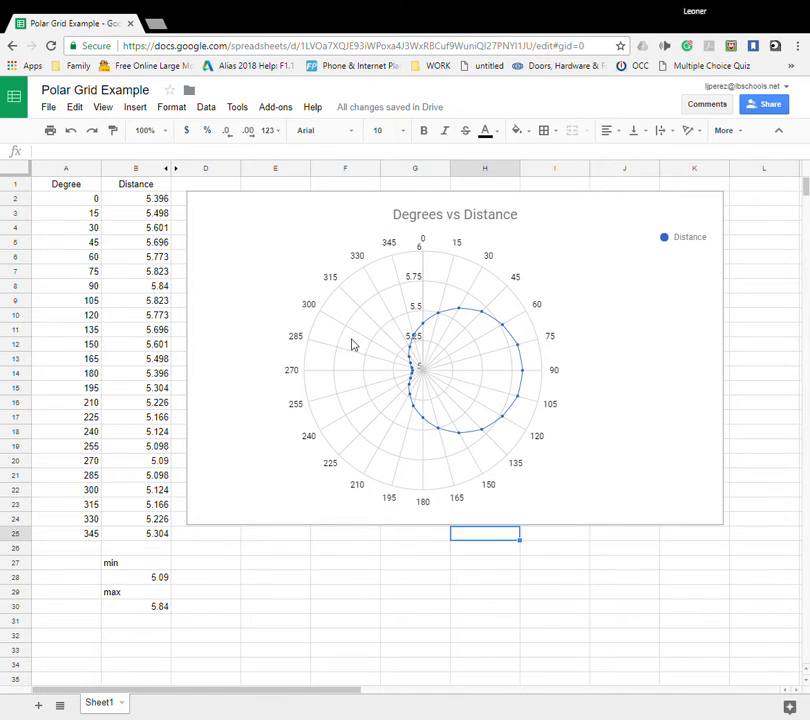
# Step: Add the vertical axis title "Distance in Inches" to the radar chart and close the chart editor
pyautogui.doubleClick(690, 240)
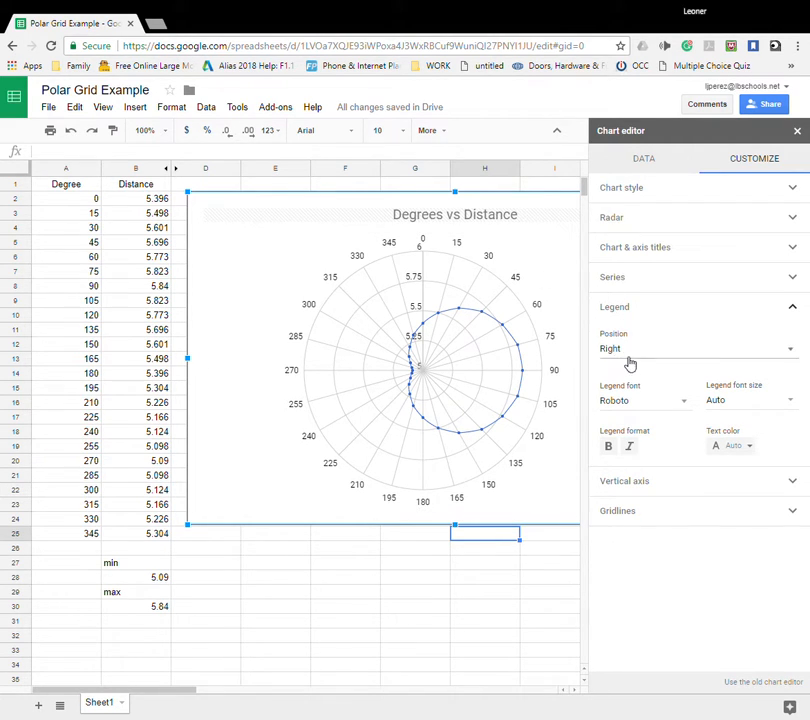
pyautogui.click(641, 252)
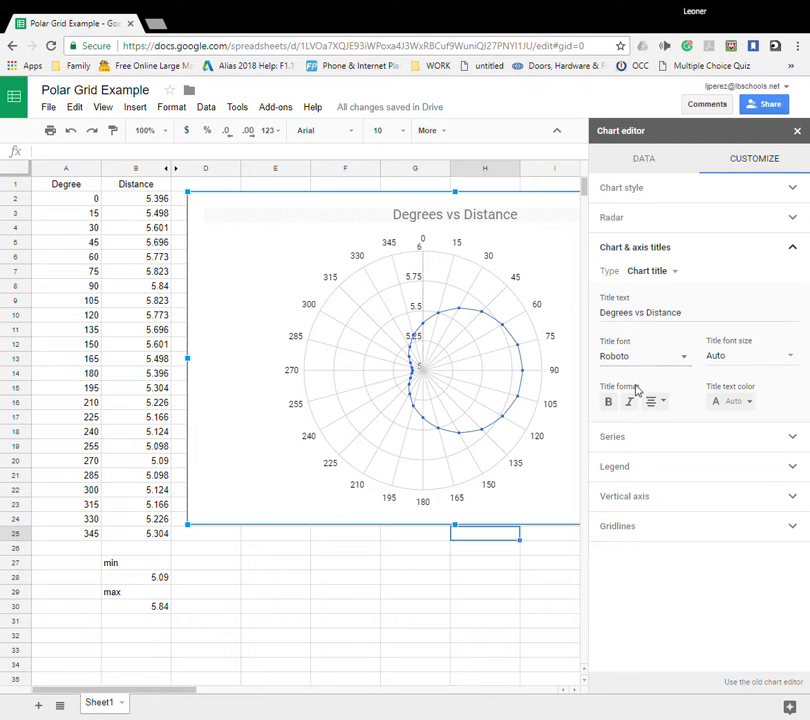
pyautogui.click(645, 271)
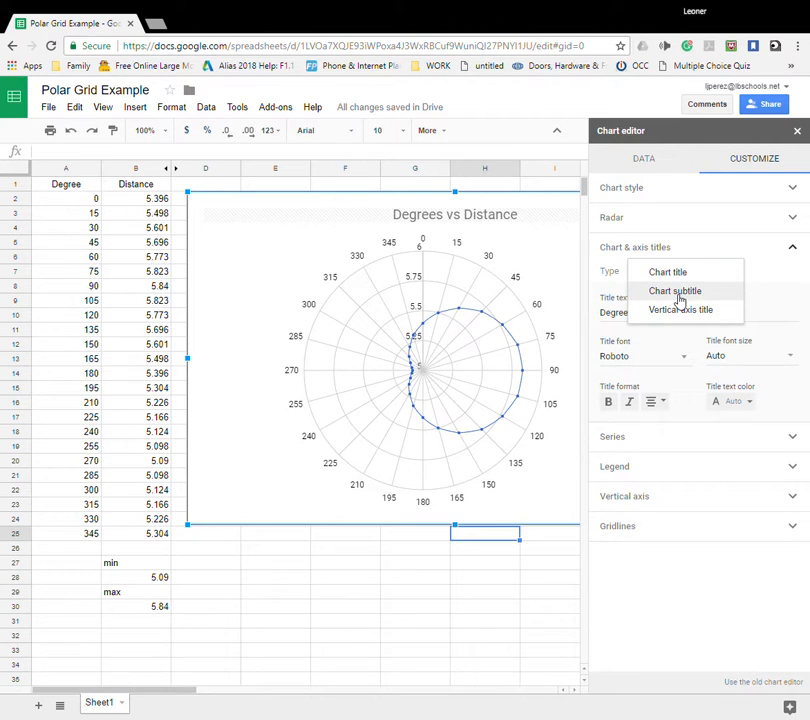
pyautogui.click(677, 309)
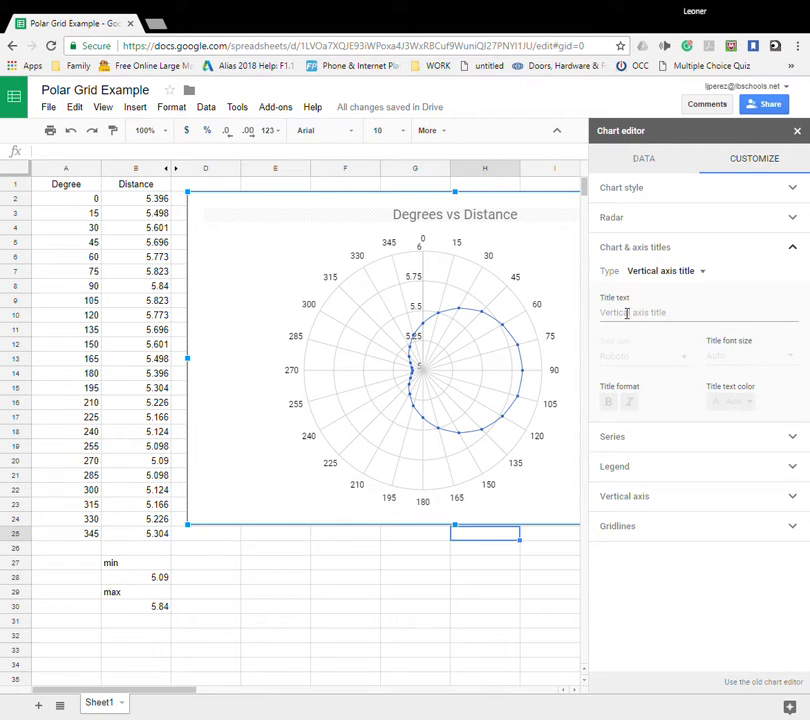
pyautogui.click(627, 313)
pyautogui.write('Dia')
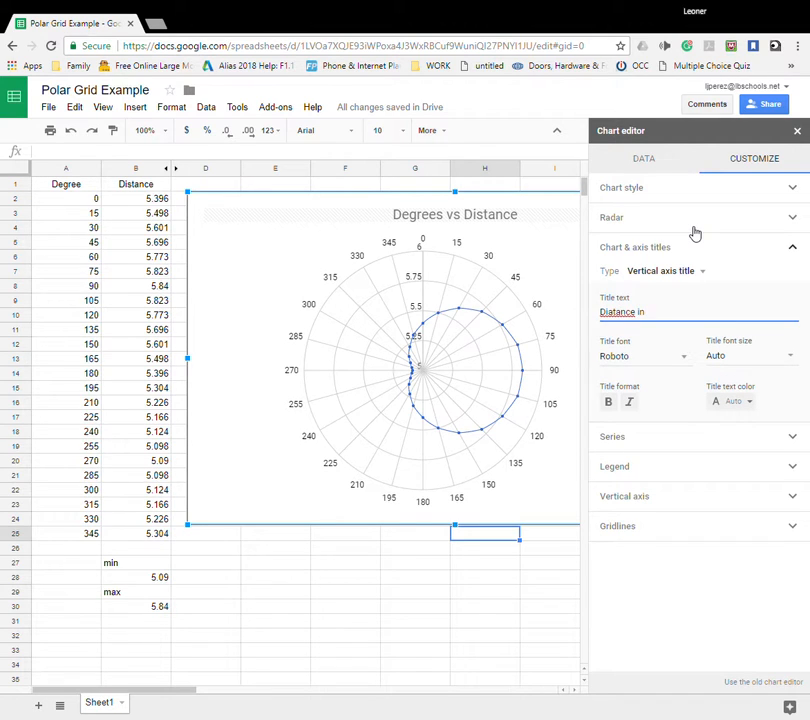
pyautogui.write('tance in')
pyautogui.press('BackSpace')
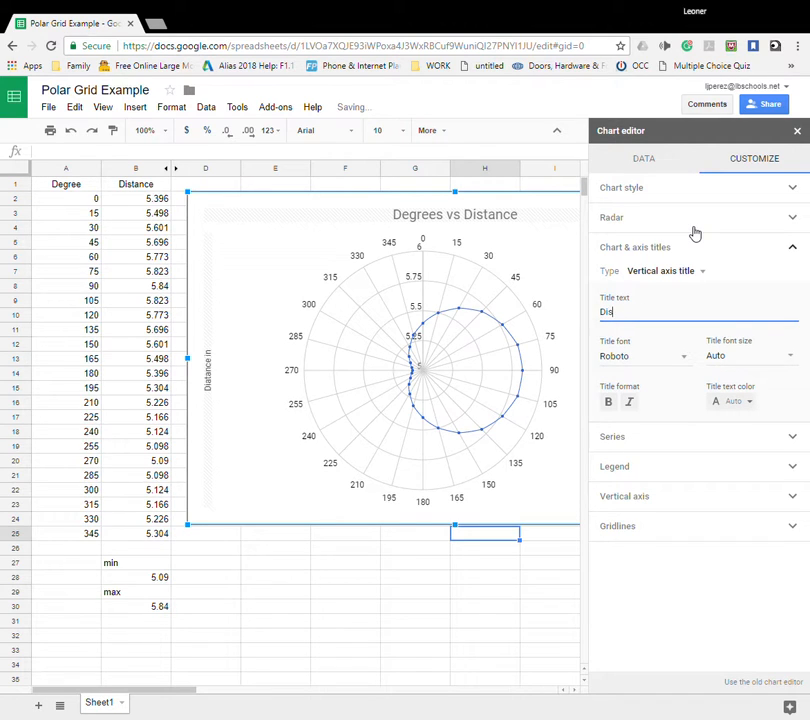
pyautogui.write('t')
pyautogui.write('am')
pyautogui.write('n')
pyautogui.write('ce in Inches')
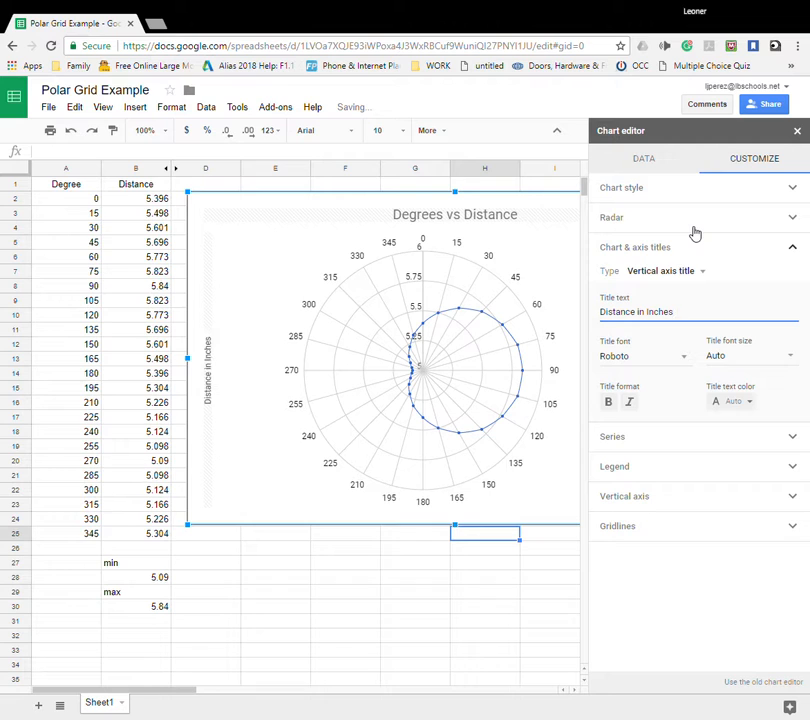
pyautogui.click(797, 131)
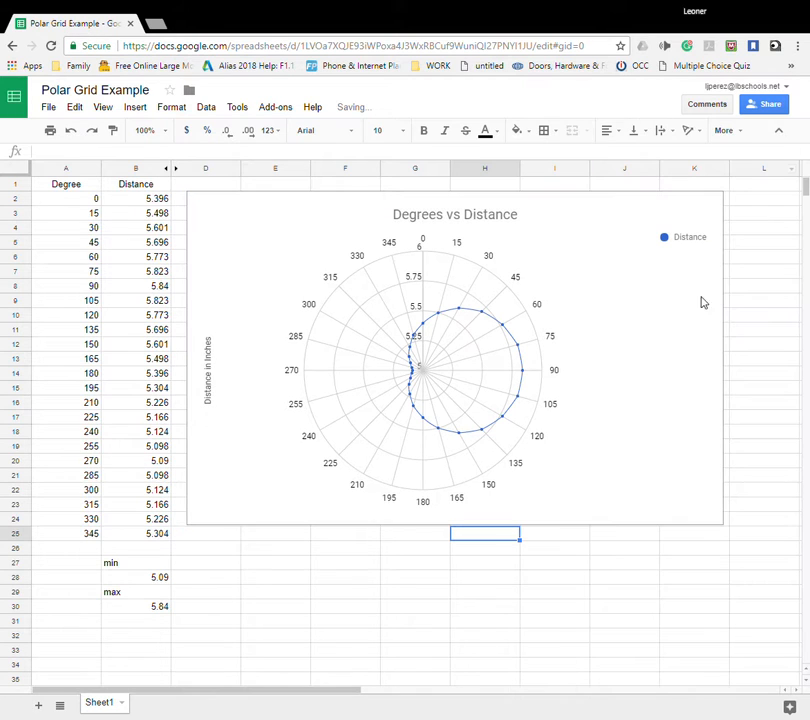